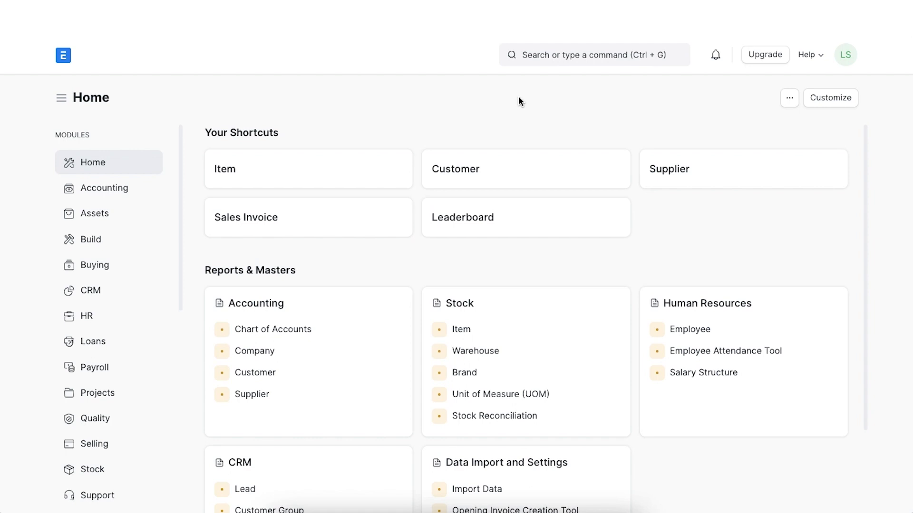
- Add a new shareholder titled 'Balenco Inc.' from the Shareholder List and save it
{"action": "left_click", "coordinate": [540, 56]}
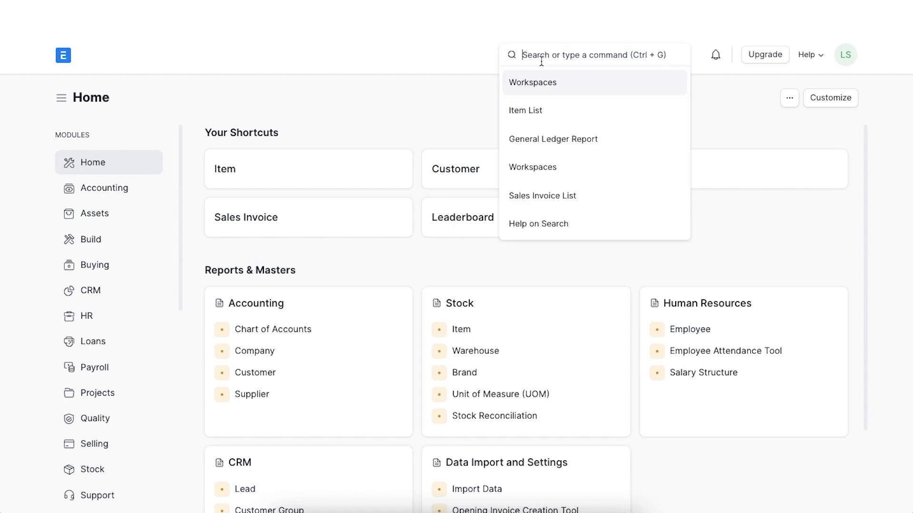
{"action": "type", "text": "sharehol"}
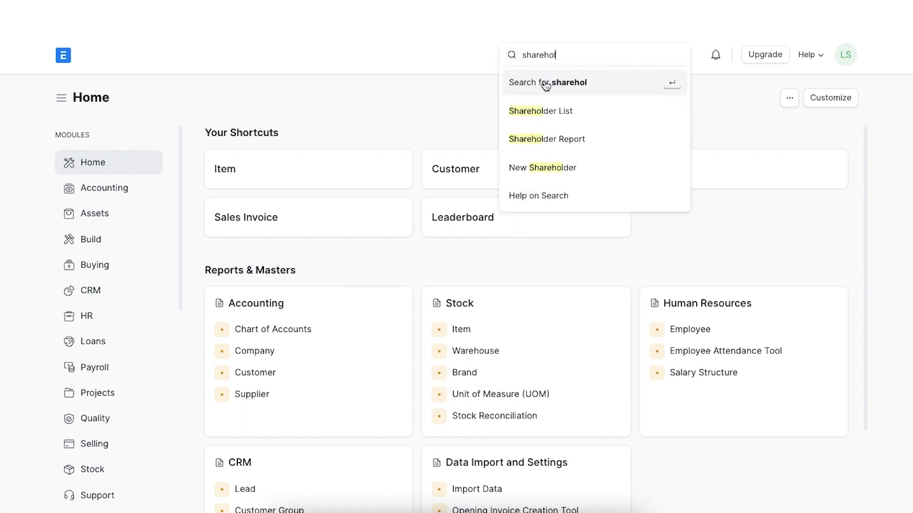
{"action": "left_click", "coordinate": [551, 108]}
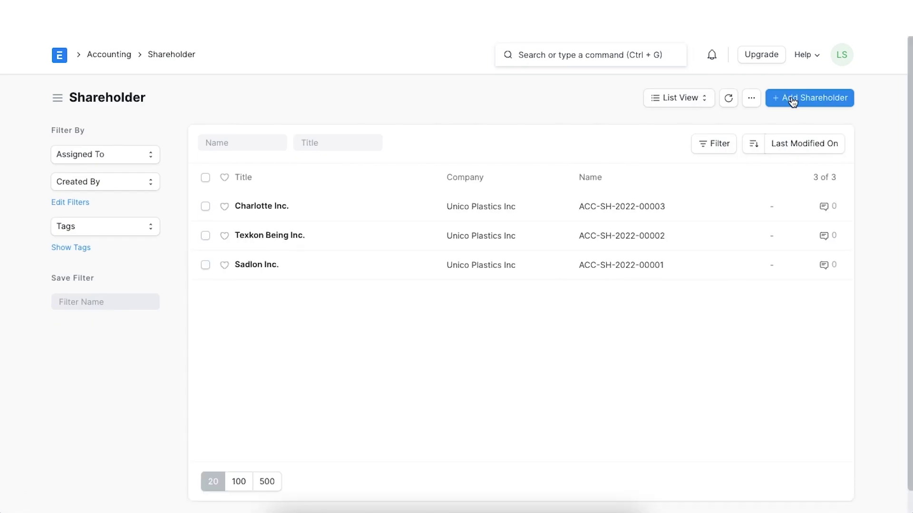
{"action": "left_click", "coordinate": [792, 100]}
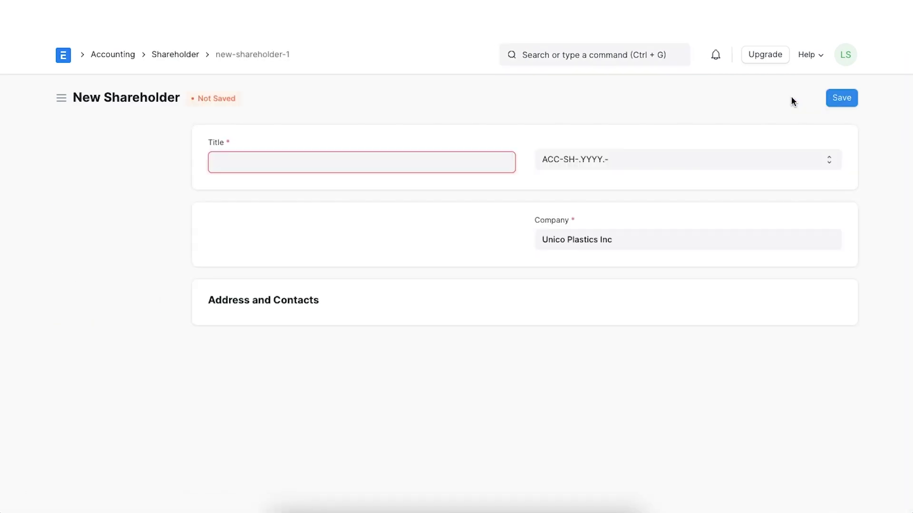
{"action": "type", "text": "Balenco Inc."}
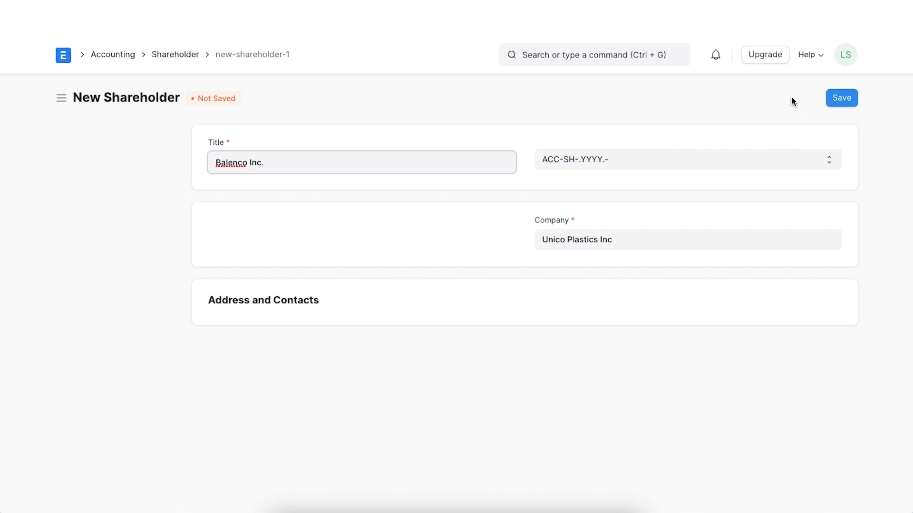
{"action": "left_click", "coordinate": [839, 100]}
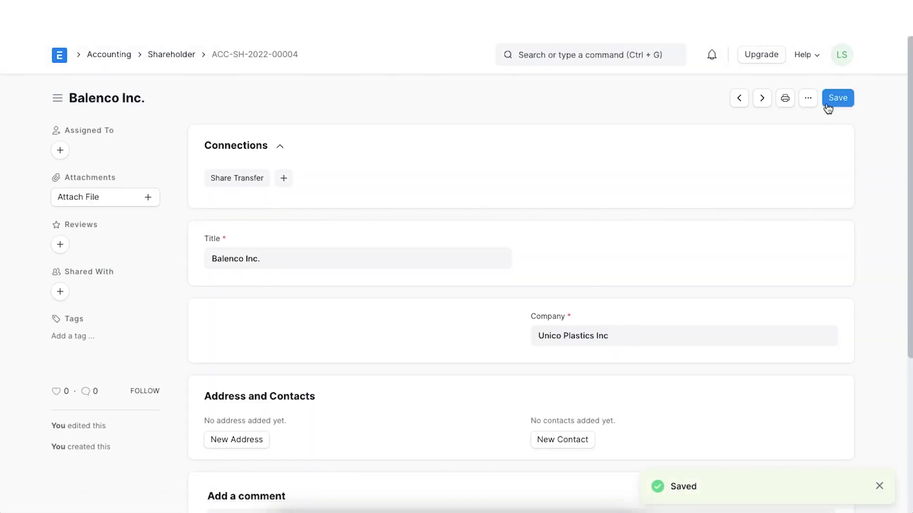
{"action": "scroll", "coordinate": [613, 150], "scroll_direction": "down", "scroll_amount": 1}
{"action": "scroll", "coordinate": [613, 150], "scroll_direction": "down", "scroll_amount": 3}
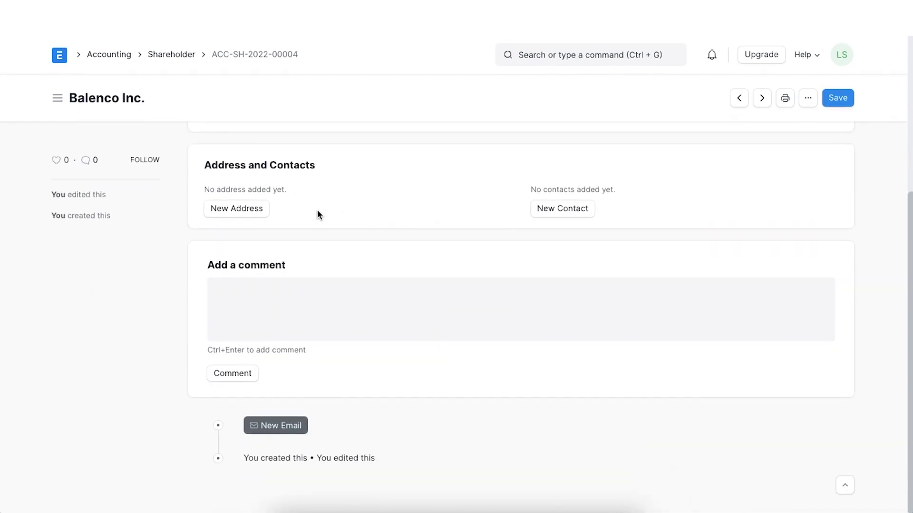
- Add and save a billing address for Balenco Inc. with its street line, city and state
{"action": "left_click", "coordinate": [254, 212]}
{"action": "type", "text": "Balenco Inc."}
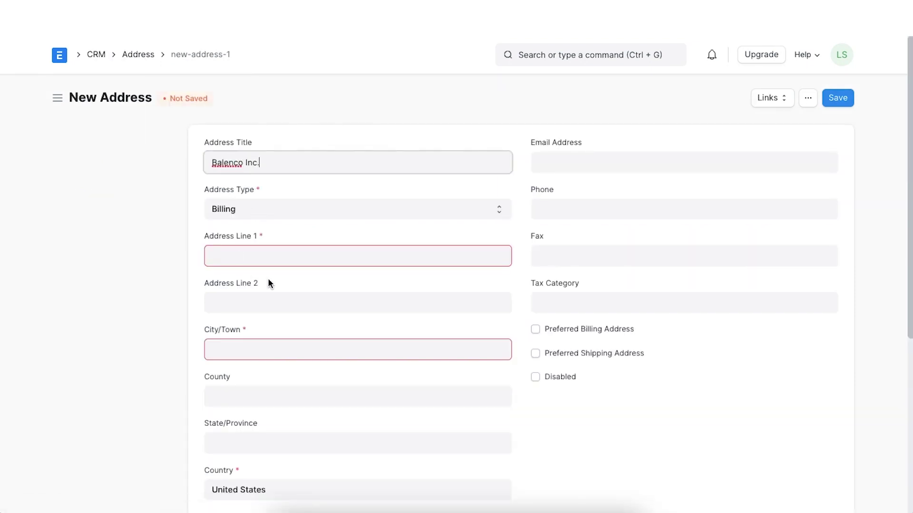
{"action": "left_click", "coordinate": [258, 256]}
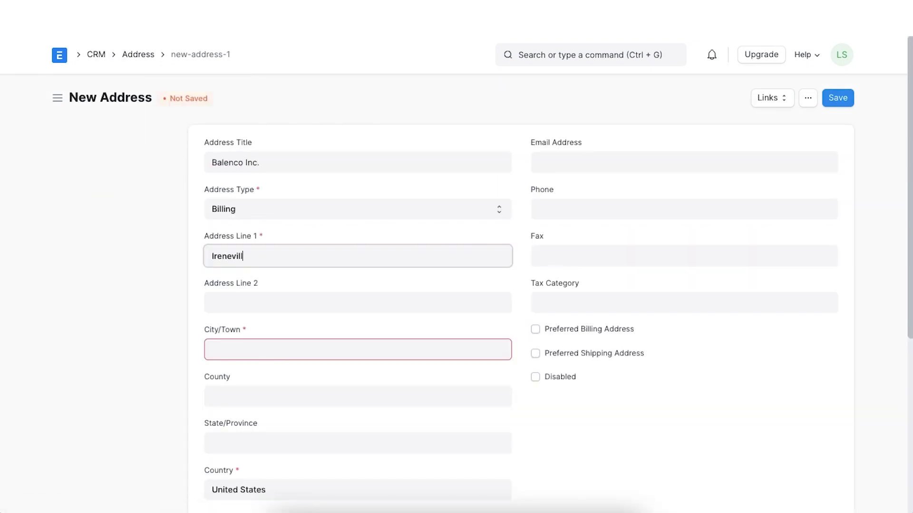
{"action": "left_click", "coordinate": [244, 342]}
{"action": "type", "text": "Cleveland"}
{"action": "left_click", "coordinate": [253, 442]}
{"action": "type", "text": "Ohio"}
{"action": "left_click", "coordinate": [843, 97]}
- Create and save a Balenco Inc. contact with the person's name, primary email and primary phone
{"action": "left_click", "coordinate": [566, 351]}
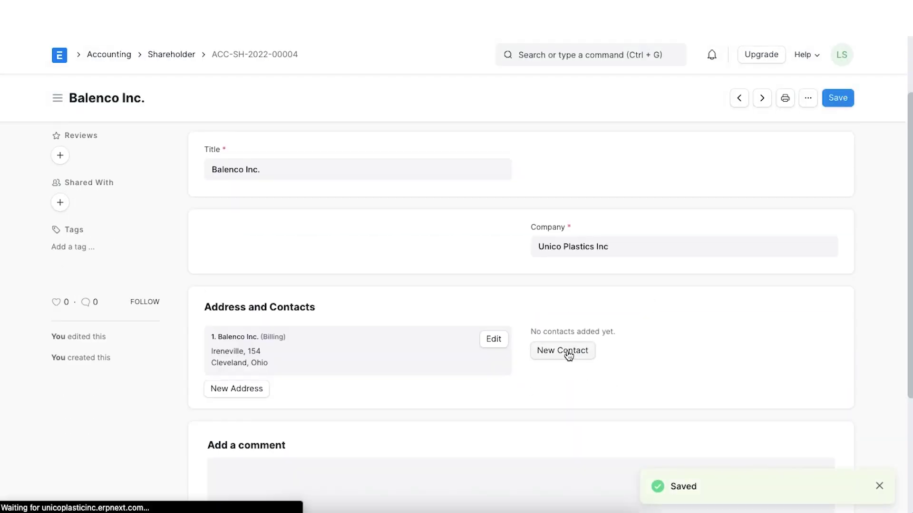
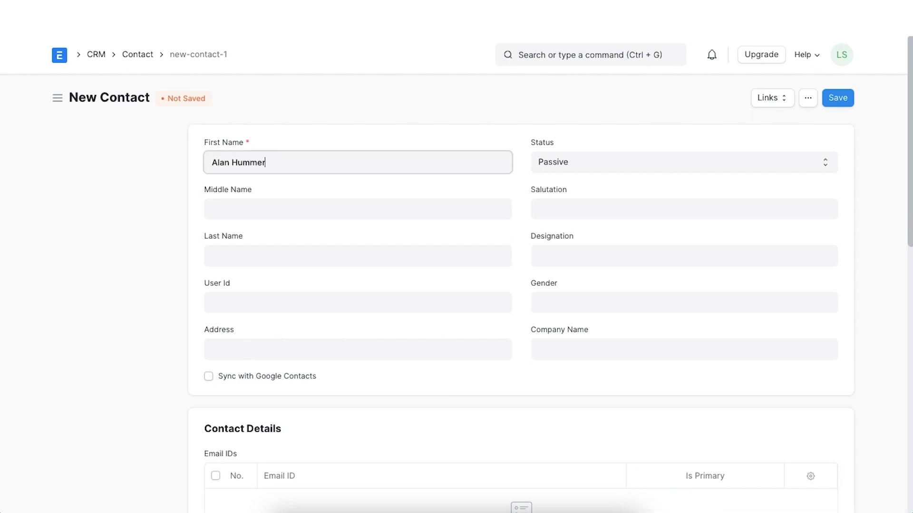
{"action": "left_click", "coordinate": [580, 343]}
{"action": "type", "text": "Balenco Inc."}
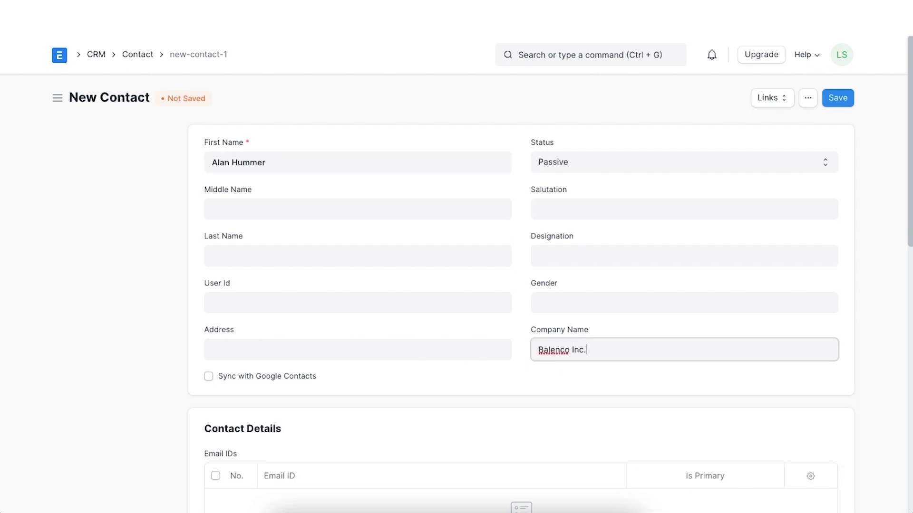
{"action": "scroll", "coordinate": [218, 463], "scroll_direction": "down", "scroll_amount": 2}
{"action": "left_click", "coordinate": [218, 464]}
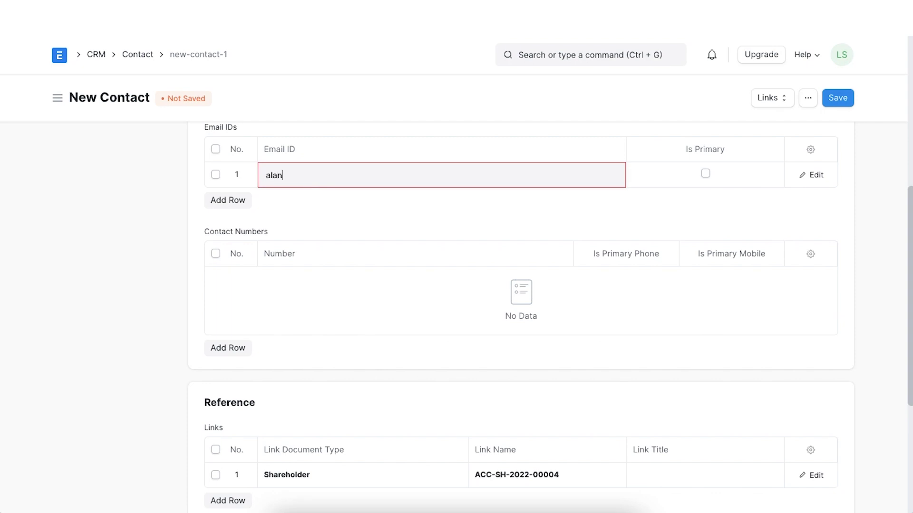
{"action": "left_click", "coordinate": [705, 174]}
{"action": "left_click", "coordinate": [228, 348]}
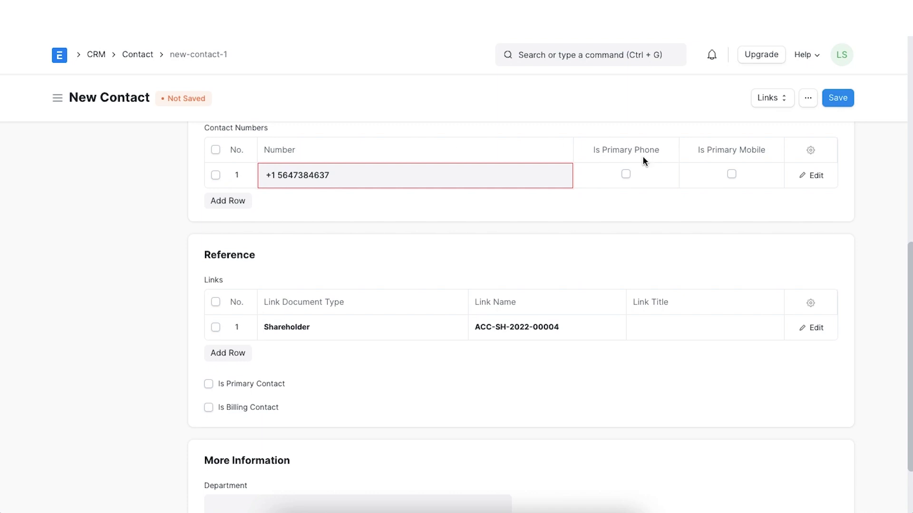
{"action": "left_click", "coordinate": [626, 174]}
{"action": "left_click", "coordinate": [838, 98]}
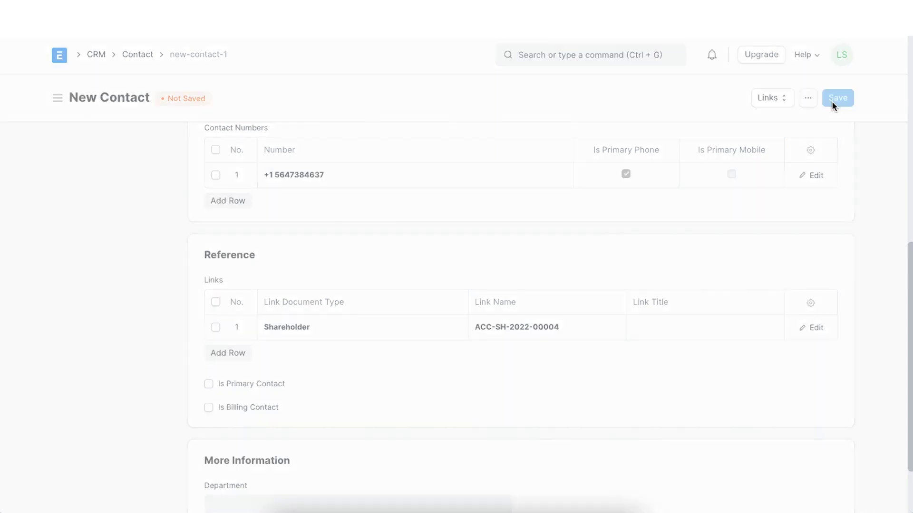
- Save the Balenco Inc. shareholder record again
{"action": "scroll", "coordinate": [572, 476], "scroll_direction": "down", "scroll_amount": 3}
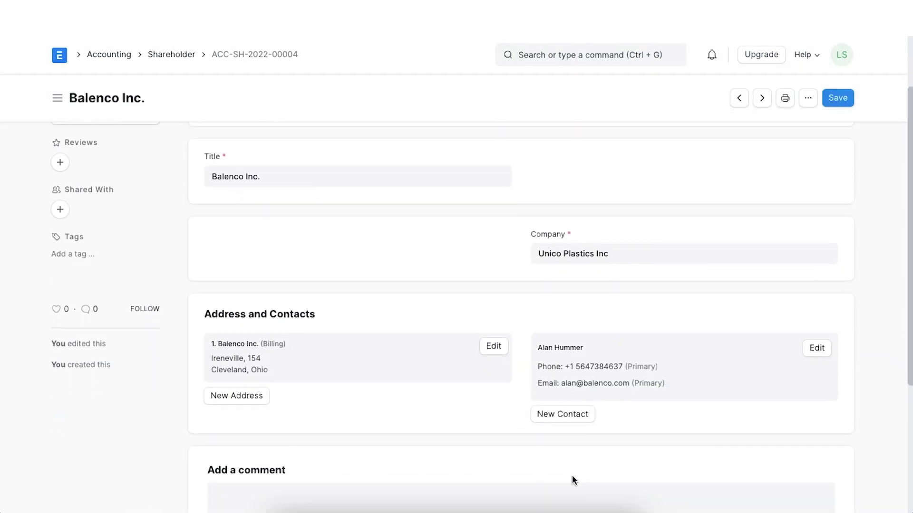
{"action": "left_click", "coordinate": [845, 106]}
{"action": "left_click", "coordinate": [846, 106]}
- Save the shareholder record once more and move on to the Accounting workspace
{"action": "left_click", "coordinate": [846, 105]}
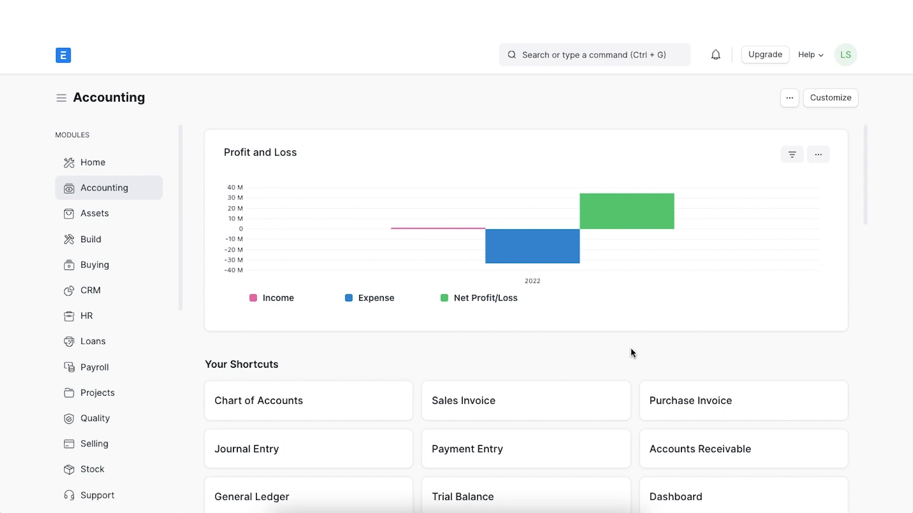
- Start a new Share Transfer of type Issue dated 09-27-2022
{"action": "left_click", "coordinate": [600, 55]}
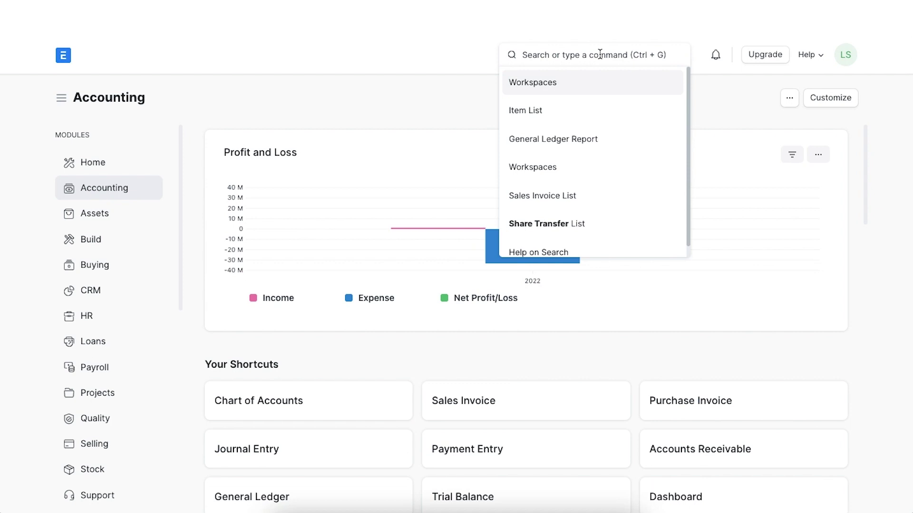
{"action": "type", "text": "share tr"}
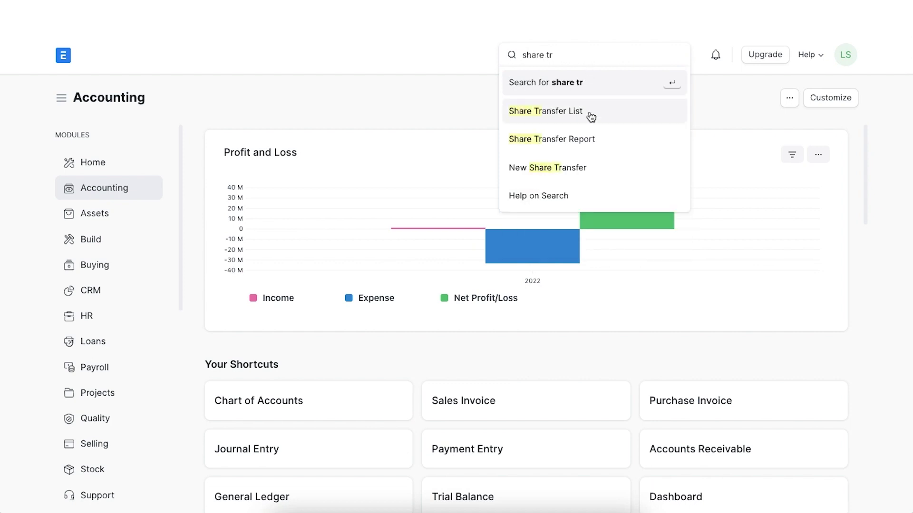
{"action": "left_click", "coordinate": [589, 112]}
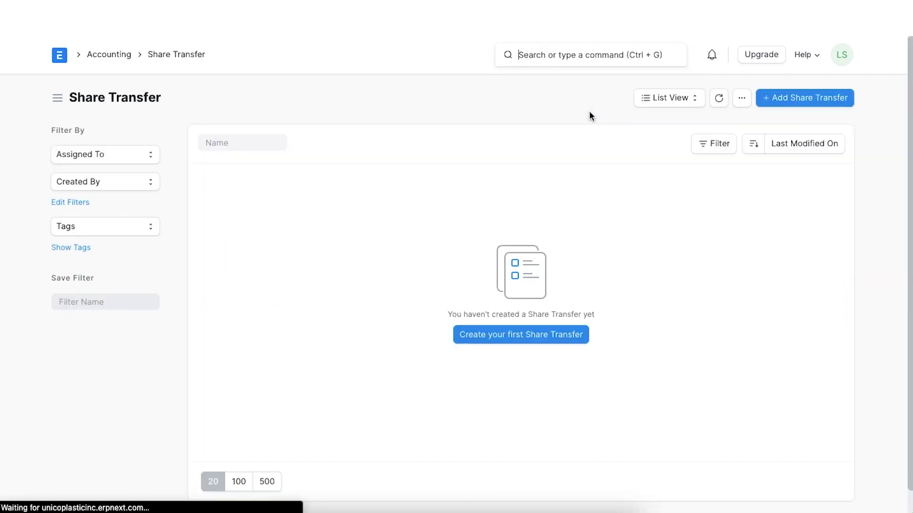
{"action": "left_click", "coordinate": [796, 99]}
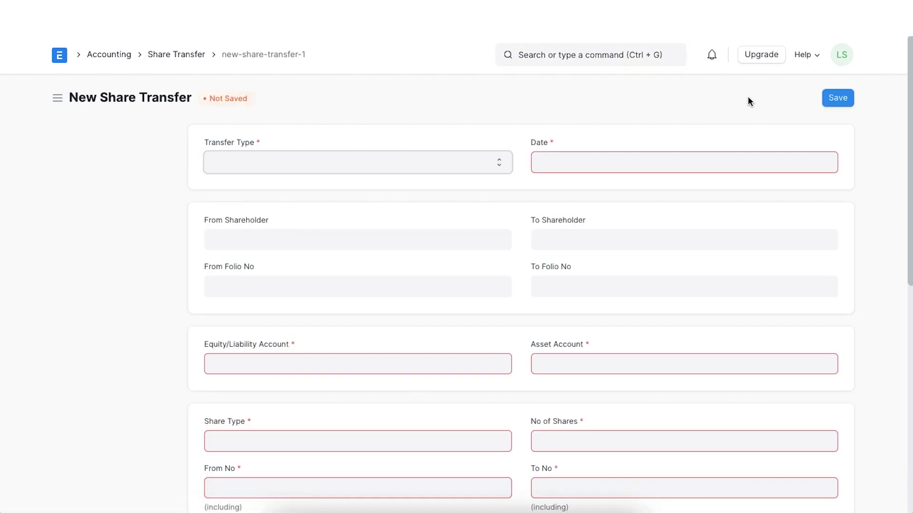
{"action": "left_click", "coordinate": [500, 165]}
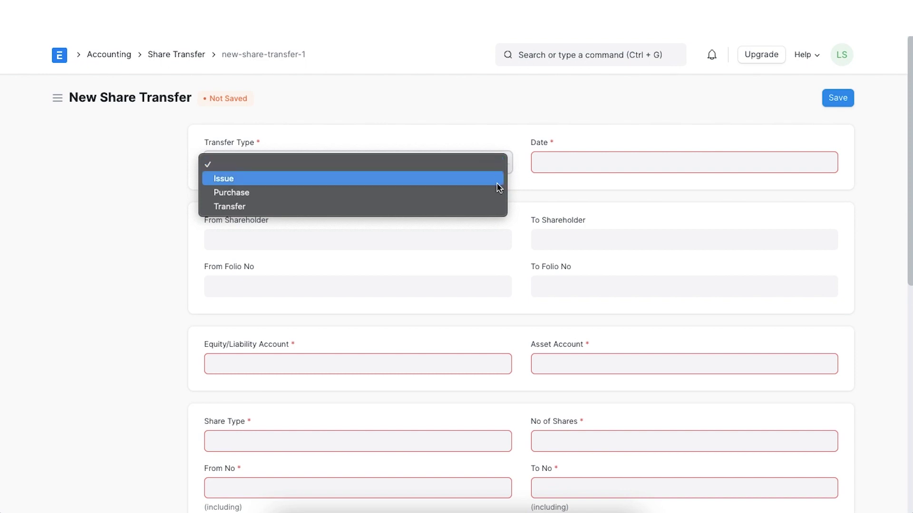
{"action": "left_click", "coordinate": [497, 184]}
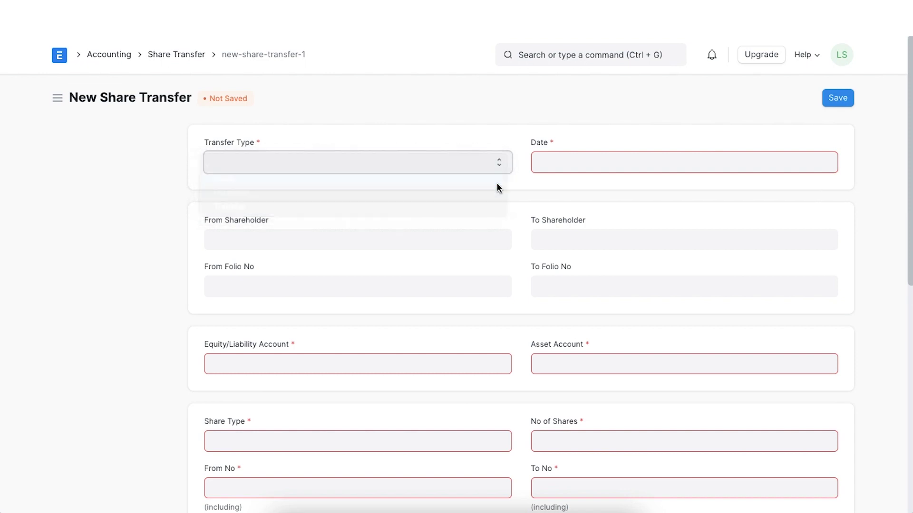
{"action": "left_click", "coordinate": [549, 165]}
{"action": "left_click", "coordinate": [468, 247]}
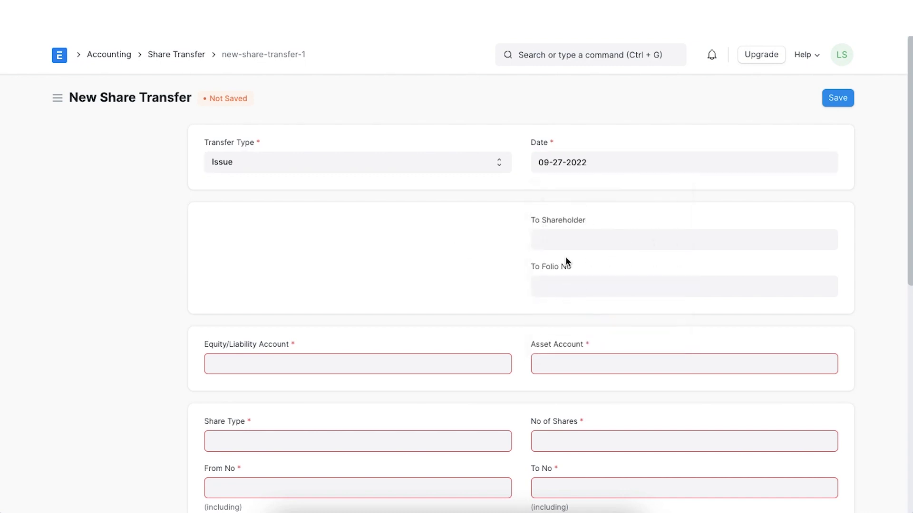
- Issue to Texkon Being Inc. with a folio number, Share Equity Account - UPI and Share Asset Account - UPI
{"action": "left_click", "coordinate": [570, 239]}
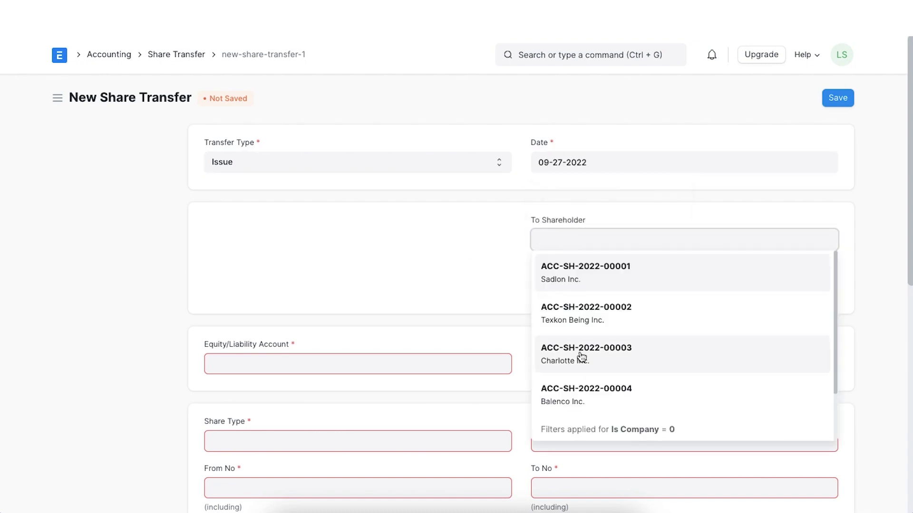
{"action": "left_click", "coordinate": [585, 318]}
{"action": "left_click", "coordinate": [583, 291]}
{"action": "type", "text": "45367453645"}
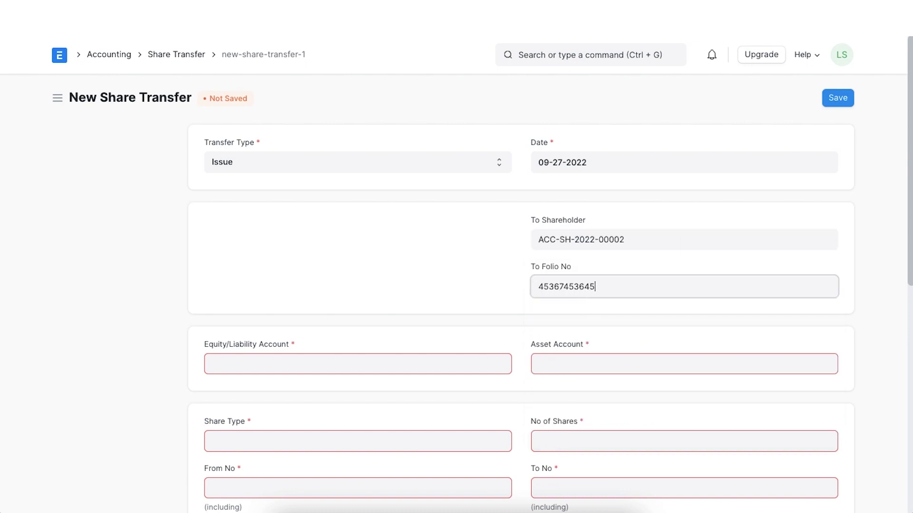
{"action": "left_click", "coordinate": [324, 358]}
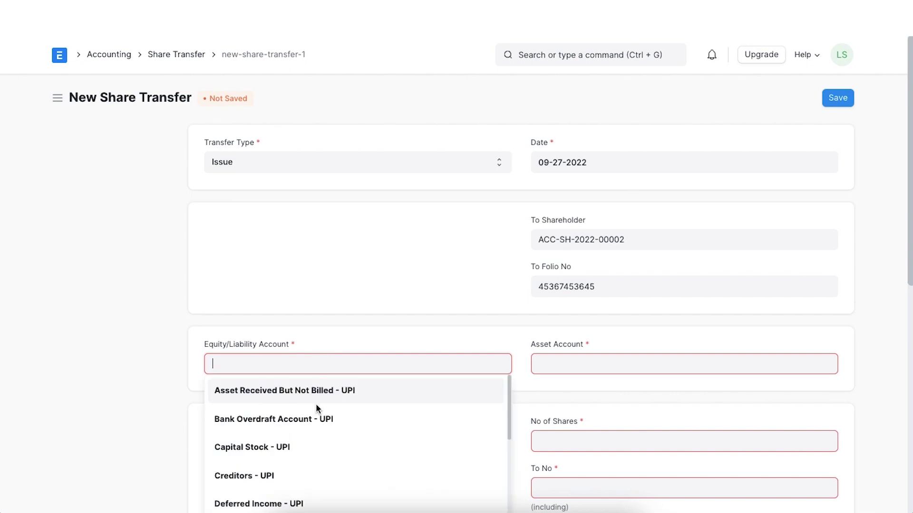
{"action": "type", "text": "sh"}
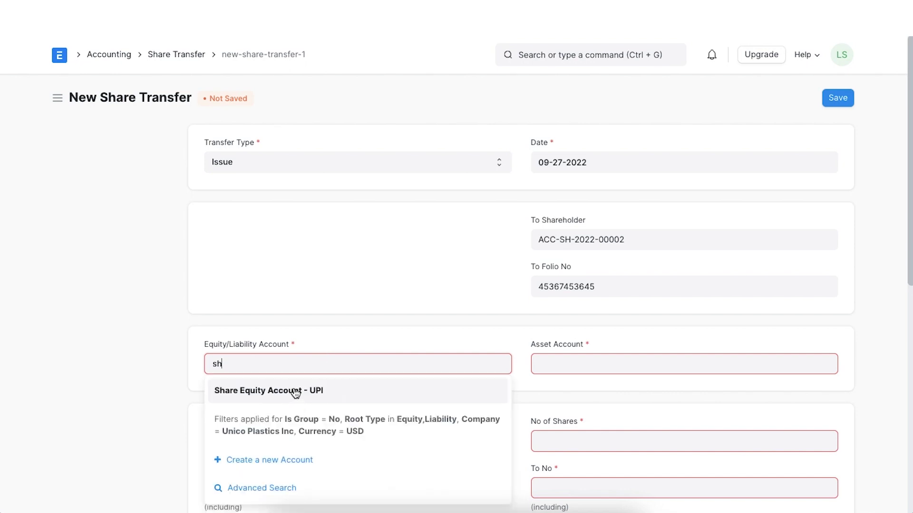
{"action": "left_click", "coordinate": [295, 390]}
{"action": "left_click", "coordinate": [578, 359]}
{"action": "type", "text": "sha"}
{"action": "left_click", "coordinate": [576, 390]}
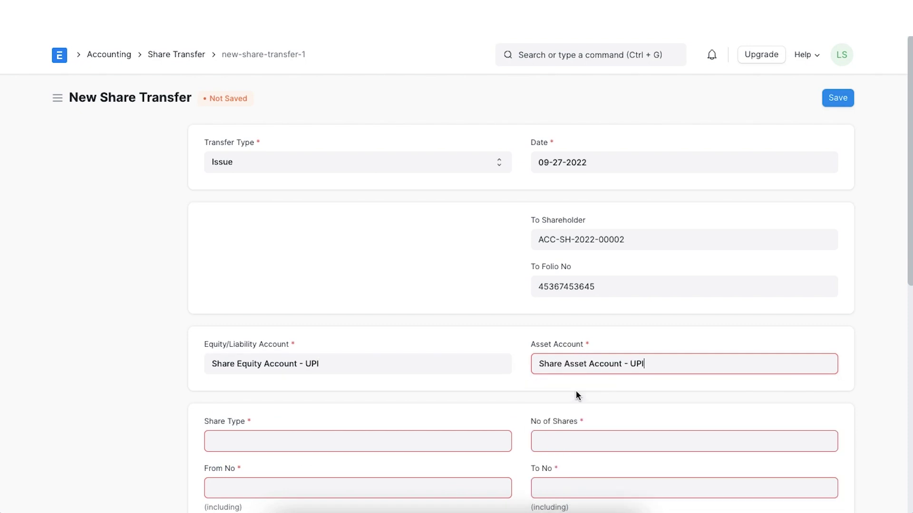
- Set share type Equity, 500 shares, at a rate of 120
{"action": "scroll", "coordinate": [571, 388], "scroll_direction": "down", "scroll_amount": 3}
{"action": "left_click", "coordinate": [497, 316]}
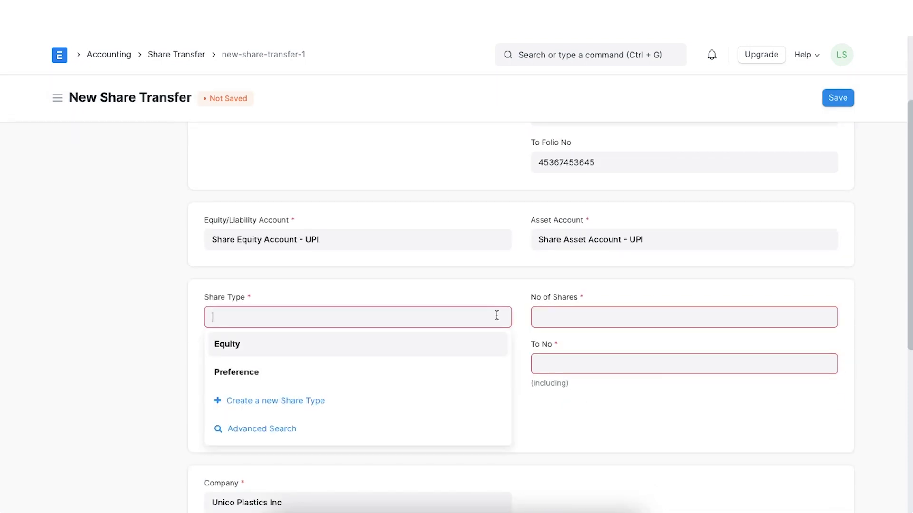
{"action": "left_click", "coordinate": [480, 337]}
{"action": "left_click", "coordinate": [560, 316]}
{"action": "type", "text": "500"}
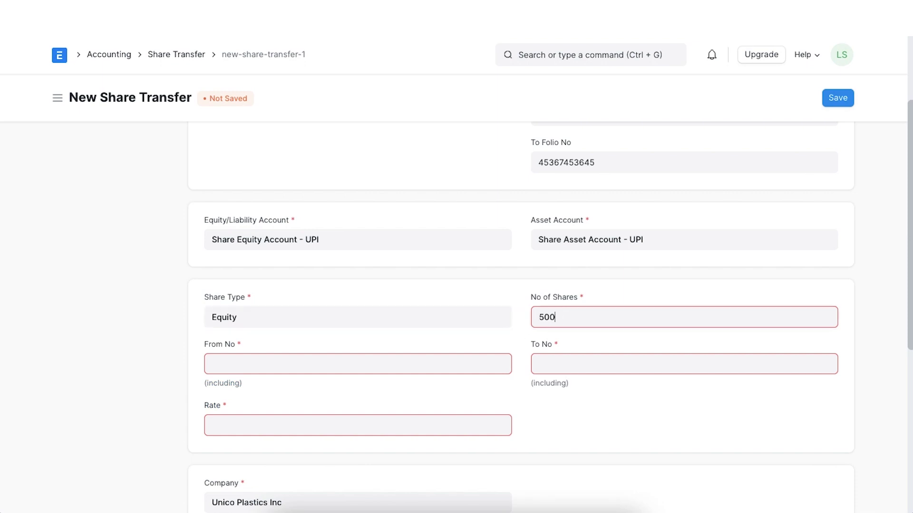
{"action": "left_click", "coordinate": [526, 340]}
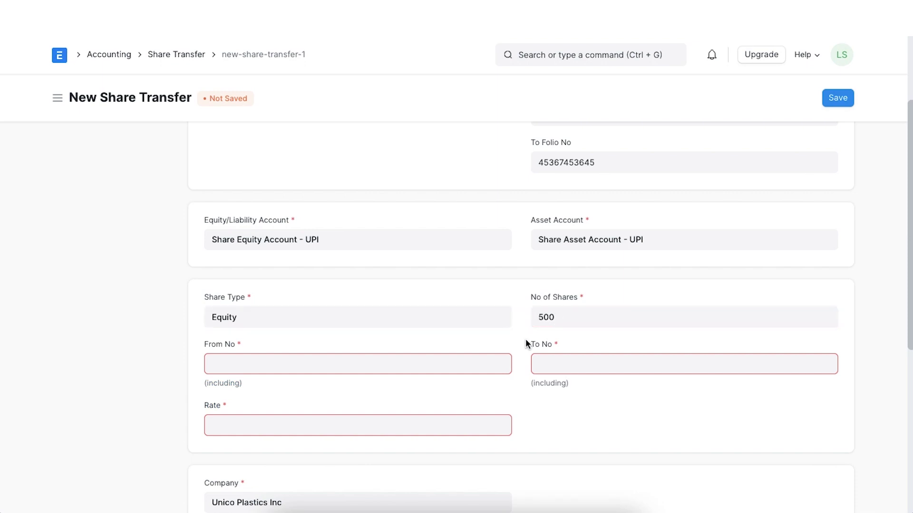
{"action": "scroll", "coordinate": [526, 340], "scroll_direction": "down", "scroll_amount": 2}
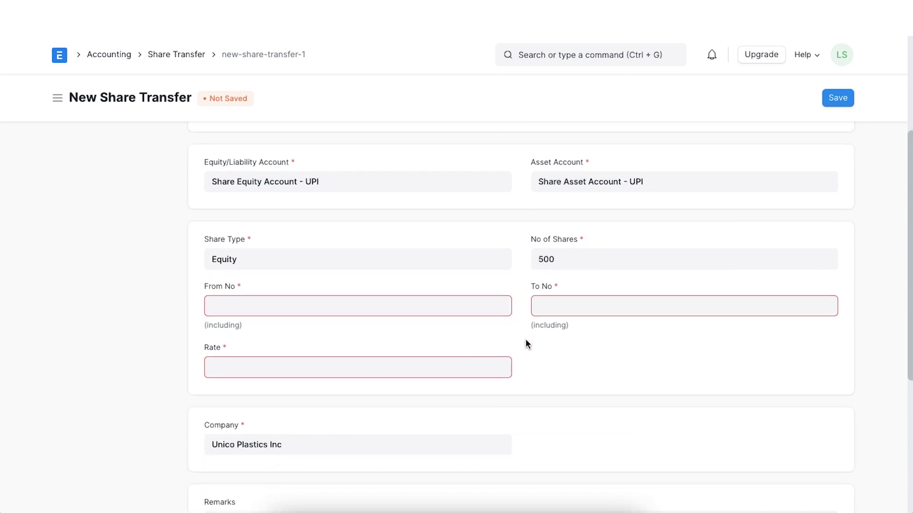
{"action": "left_click", "coordinate": [277, 357]}
{"action": "type", "text": "120"}
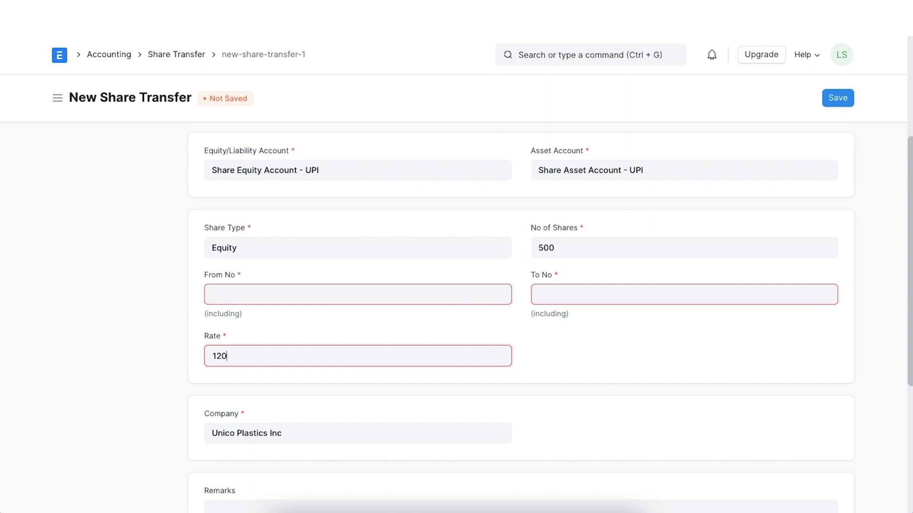
{"action": "left_click", "coordinate": [267, 386]}
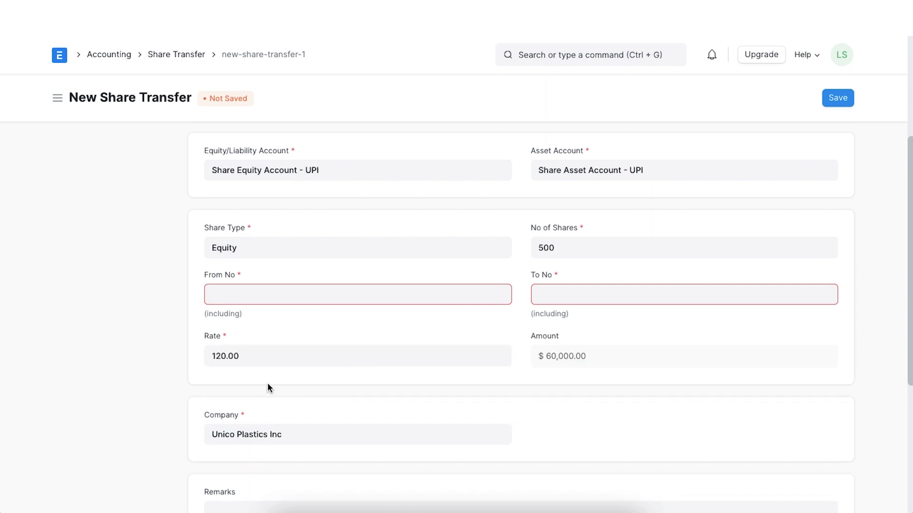
- Number the shares from 100 to 600 and try saving the transfer
{"action": "left_click", "coordinate": [252, 298]}
{"action": "type", "text": "100"}
{"action": "left_click", "coordinate": [553, 289]}
{"action": "type", "text": "600"}
{"action": "left_click", "coordinate": [523, 385]}
{"action": "scroll", "coordinate": [523, 385], "scroll_direction": "down", "scroll_amount": 2}
{"action": "scroll", "coordinate": [523, 386], "scroll_direction": "up", "scroll_amount": 5}
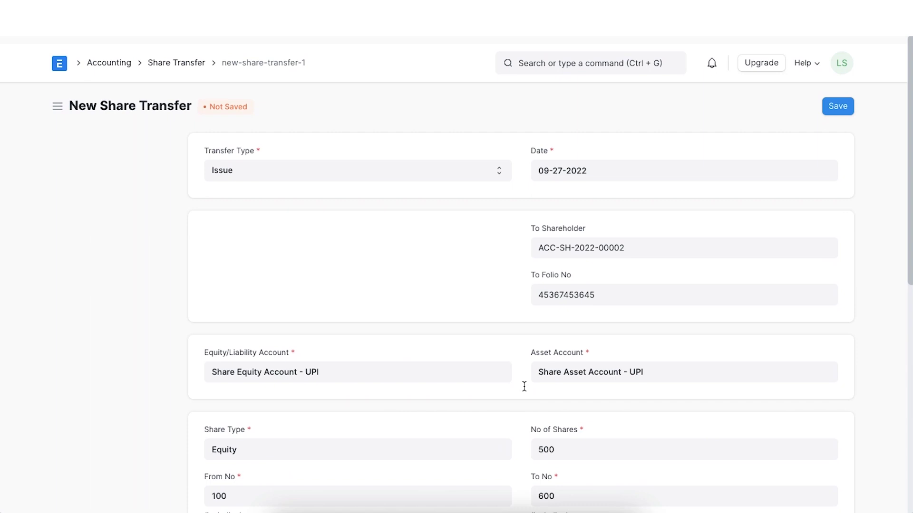
{"action": "left_click", "coordinate": [833, 101]}
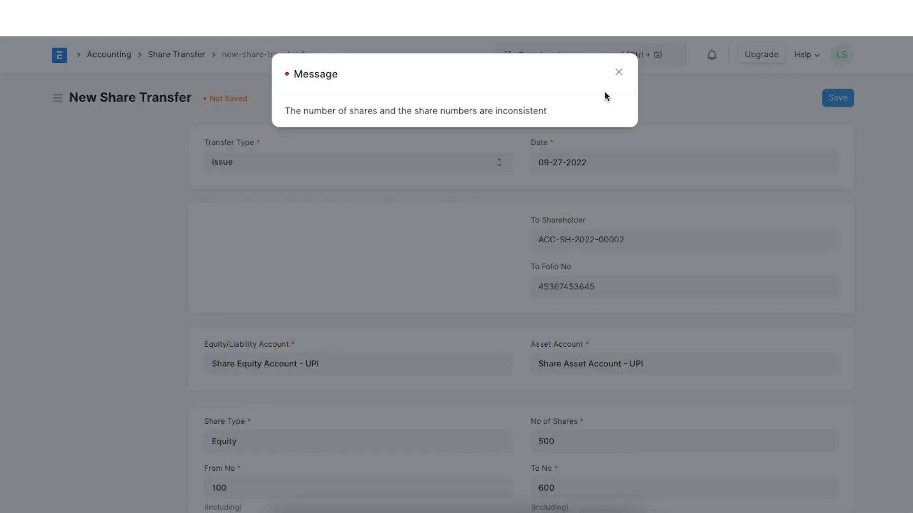
- Dismiss the error, change the last share number to 599, and save the transfer
{"action": "left_click", "coordinate": [620, 71]}
{"action": "double_click", "coordinate": [544, 487]}
{"action": "type", "text": "599"}
{"action": "double_click", "coordinate": [609, 450]}
{"action": "left_click", "coordinate": [845, 93]}
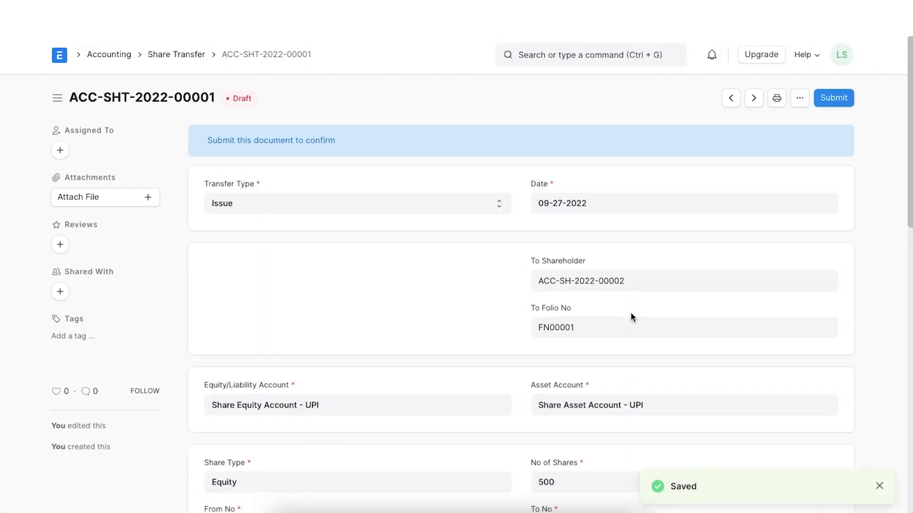
- Submit the saved share transfer and confirm
{"action": "scroll", "coordinate": [631, 312], "scroll_direction": "down", "scroll_amount": 1}
{"action": "scroll", "coordinate": [631, 312], "scroll_direction": "up", "scroll_amount": 1}
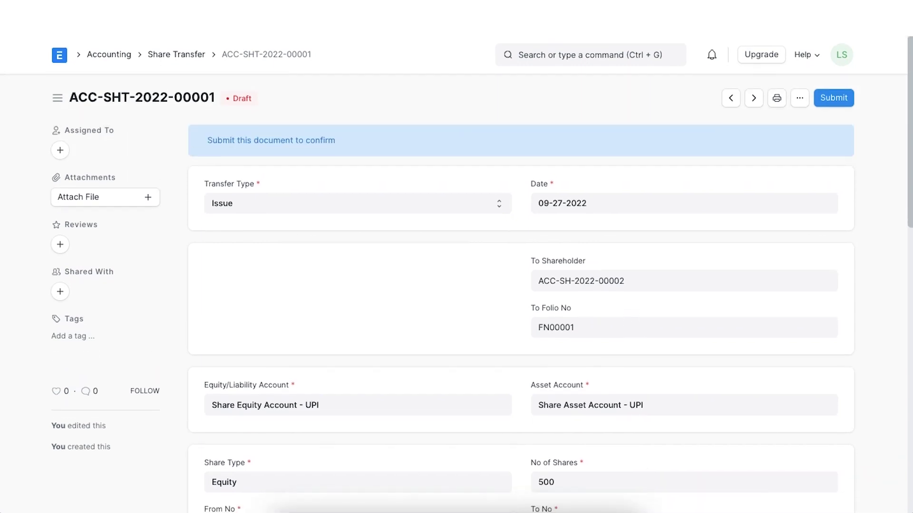
{"action": "left_click", "coordinate": [833, 102]}
{"action": "left_click", "coordinate": [614, 153]}
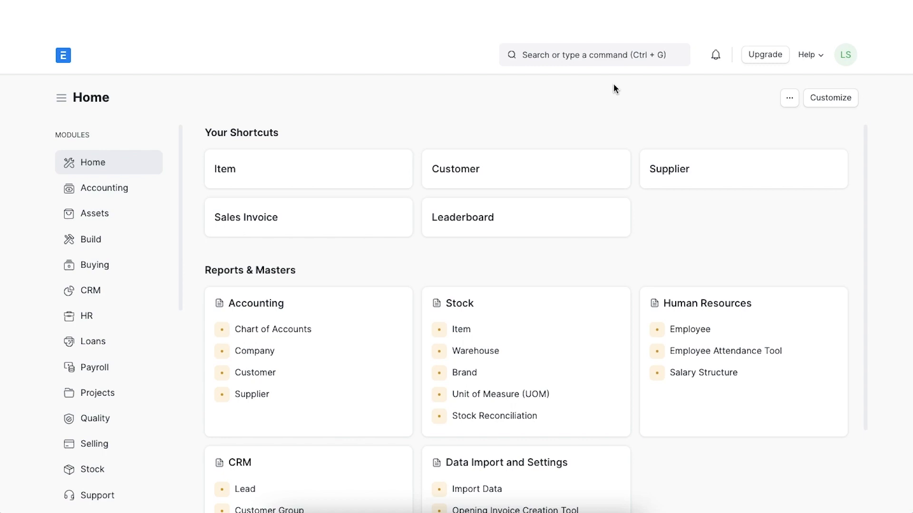
- Open the Share Balance report filtered to shareholder Balenco Inc. (ACC-SH-2022-00004)
{"action": "left_click", "coordinate": [607, 56]}
{"action": "type", "text": "share ba"}
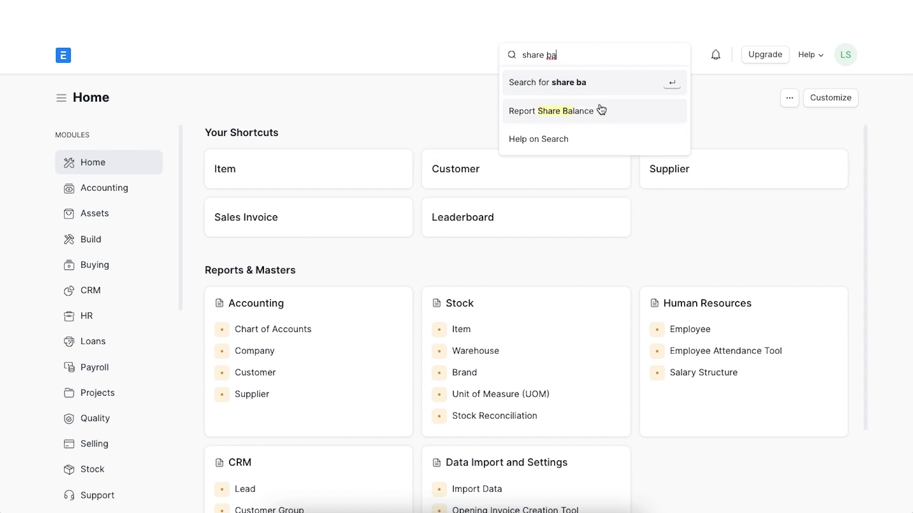
{"action": "left_click", "coordinate": [601, 110]}
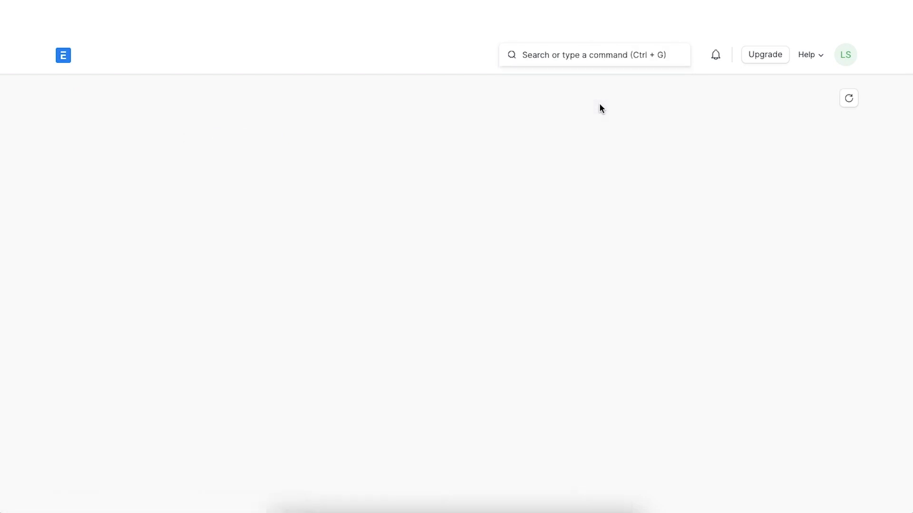
{"action": "left_click", "coordinate": [264, 146]}
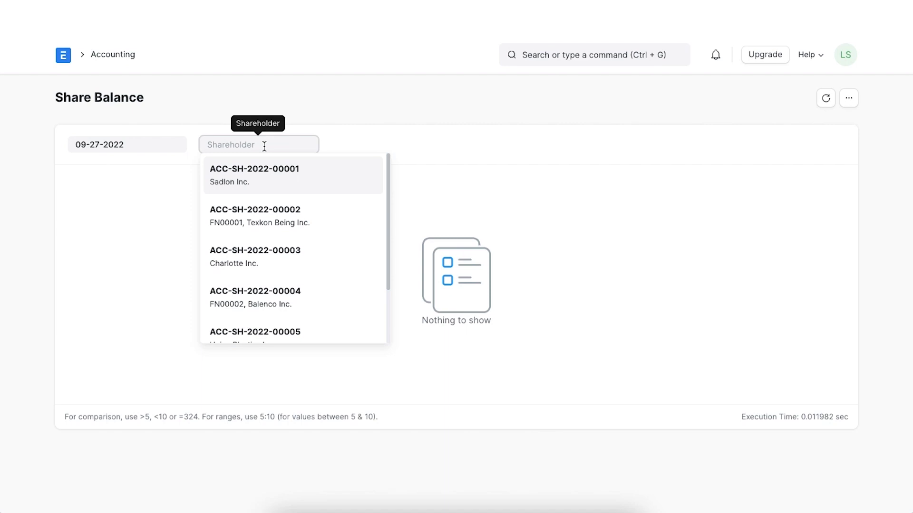
{"action": "type", "text": "ba"}
{"action": "left_click", "coordinate": [282, 181]}
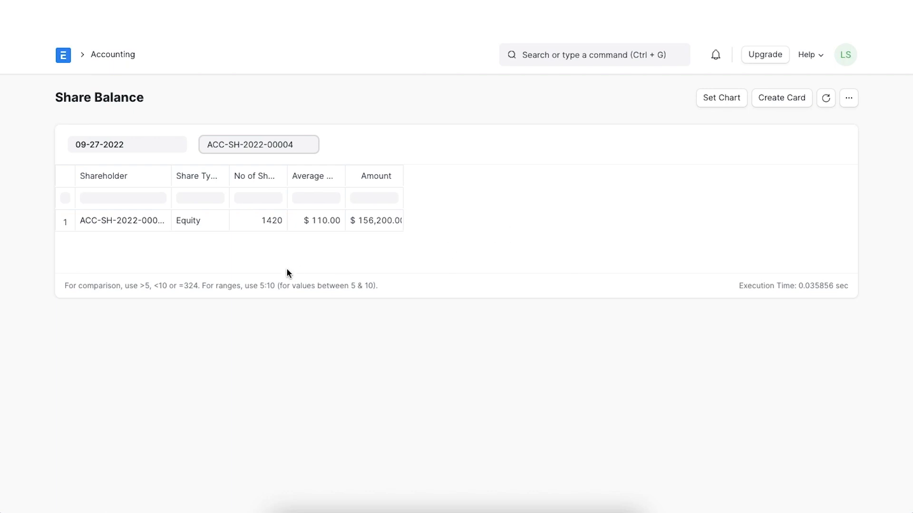
- Open the Share Ledger report filtered to shareholder Balenco Inc. (ACC-SH-2022-00004)
{"action": "left_click", "coordinate": [545, 57]}
{"action": "type", "text": "share le"}
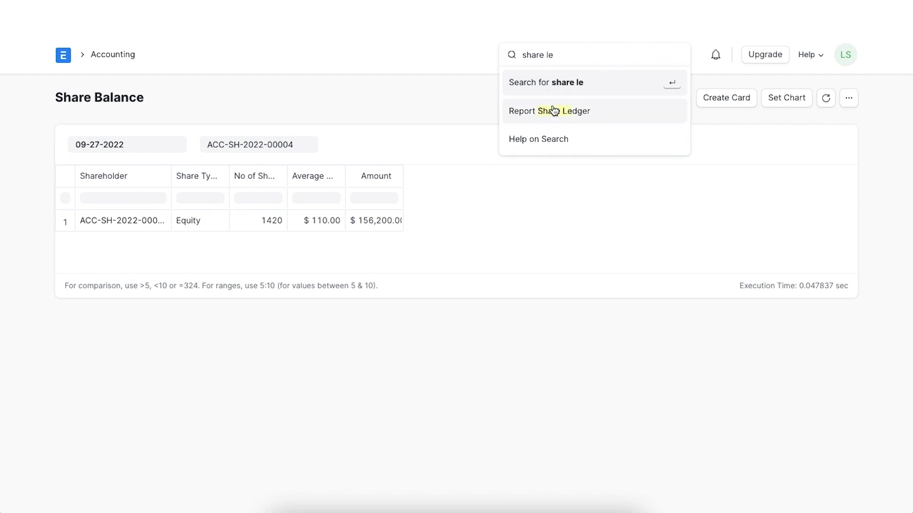
{"action": "left_click", "coordinate": [553, 110]}
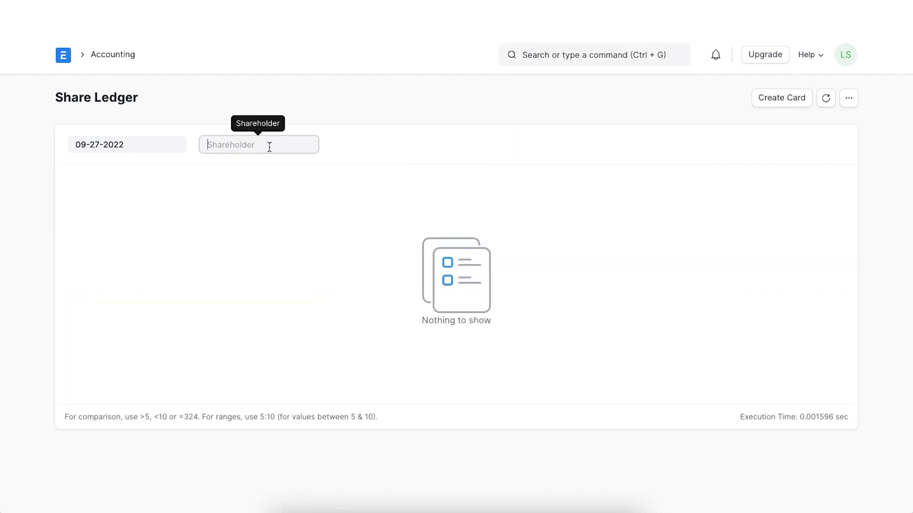
{"action": "scroll", "coordinate": [297, 275], "scroll_direction": "down", "scroll_amount": 1}
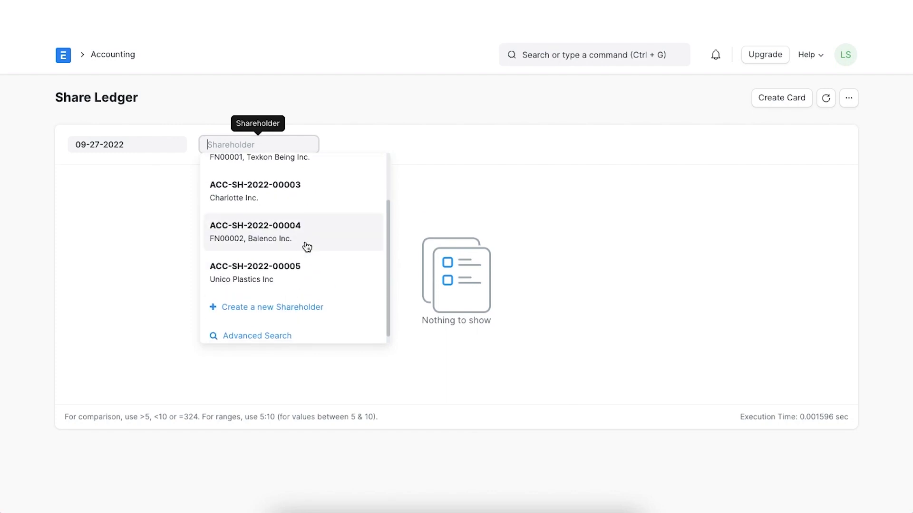
{"action": "left_click", "coordinate": [306, 241]}
{"action": "left_click", "coordinate": [318, 309]}
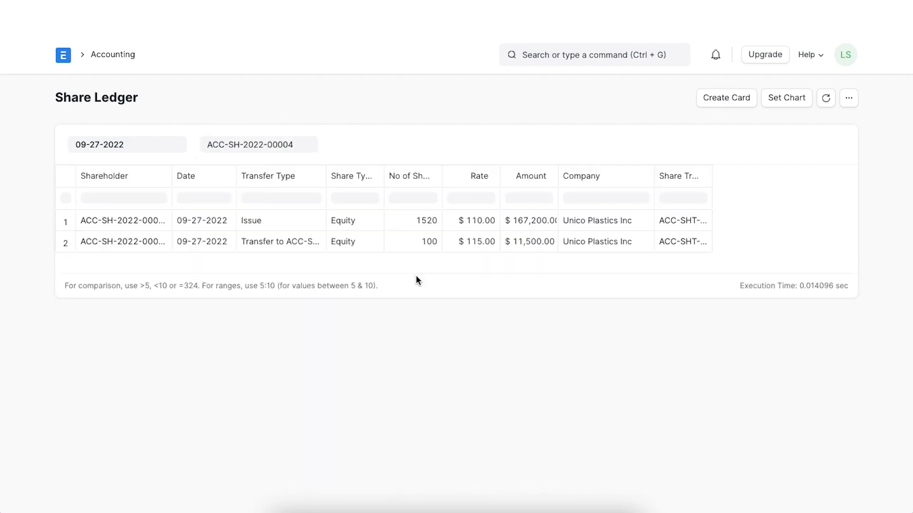